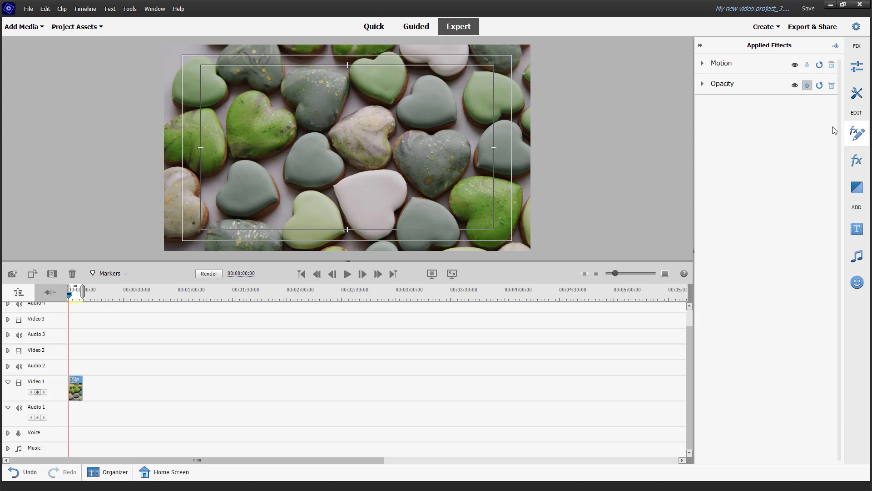
Apply the Luma Key effect with 71.5% threshold and 17.2% cutoff to the heart cookies clip and move the clip up to Video 2
click(859, 164)
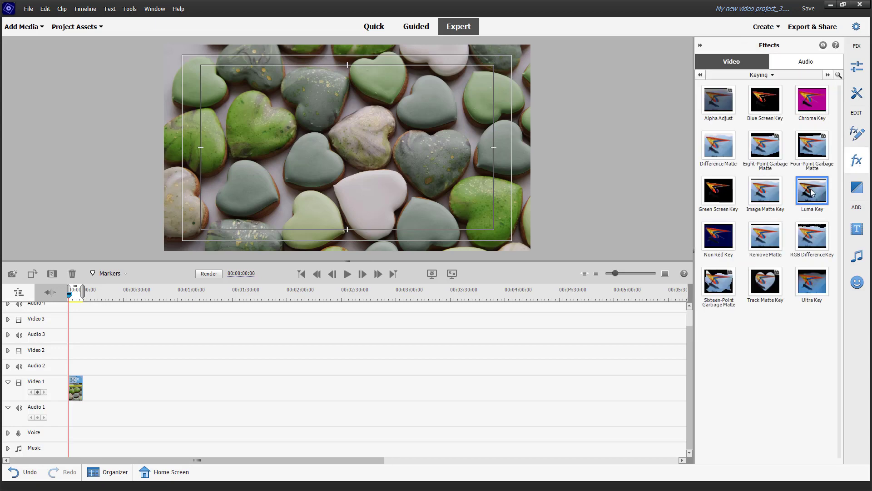
drag(811, 194, 75, 389)
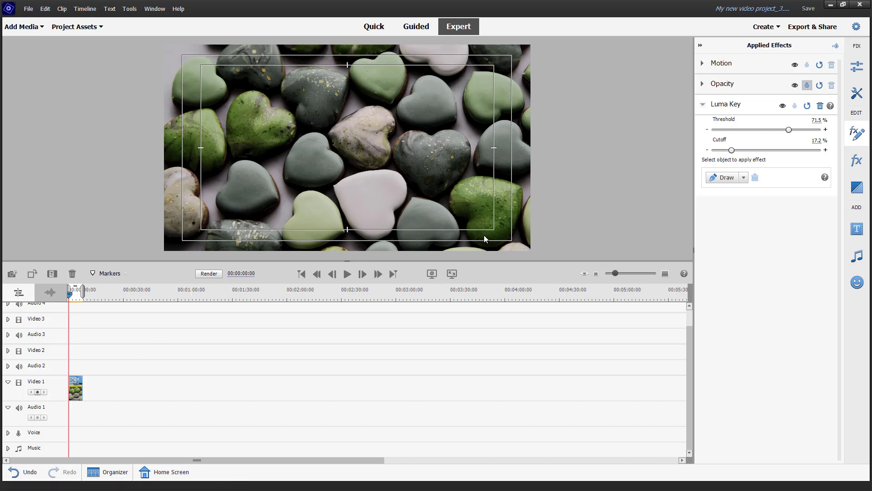
drag(77, 392, 76, 352)
Place the autumn forest clip from the project assets on Video 1 and move the playhead to 00:00:03:19
click(64, 27)
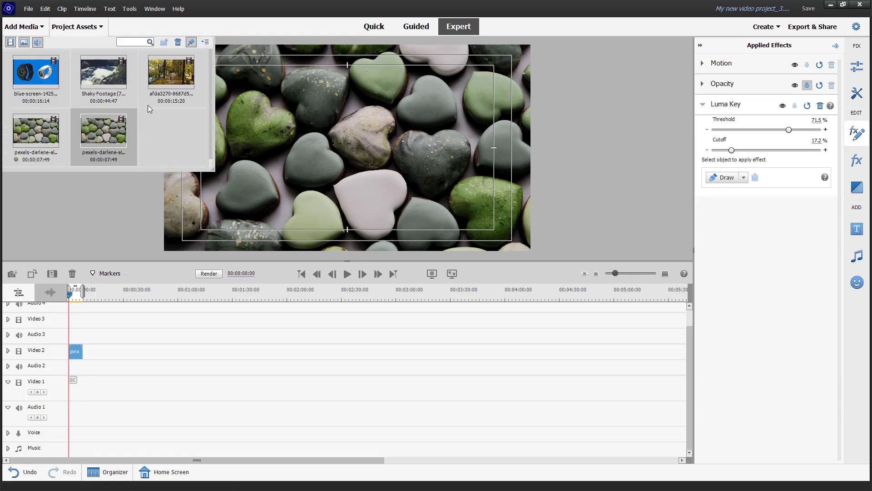
drag(159, 76, 65, 411)
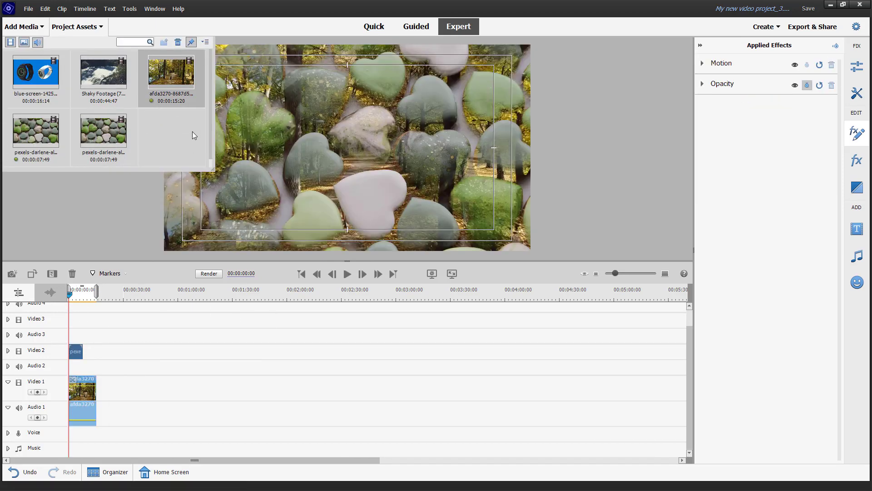
click(86, 29)
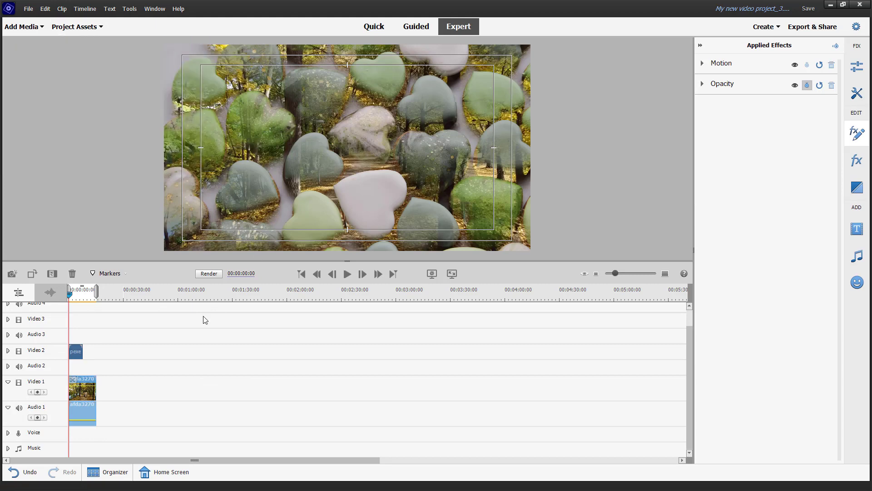
drag(70, 294, 77, 297)
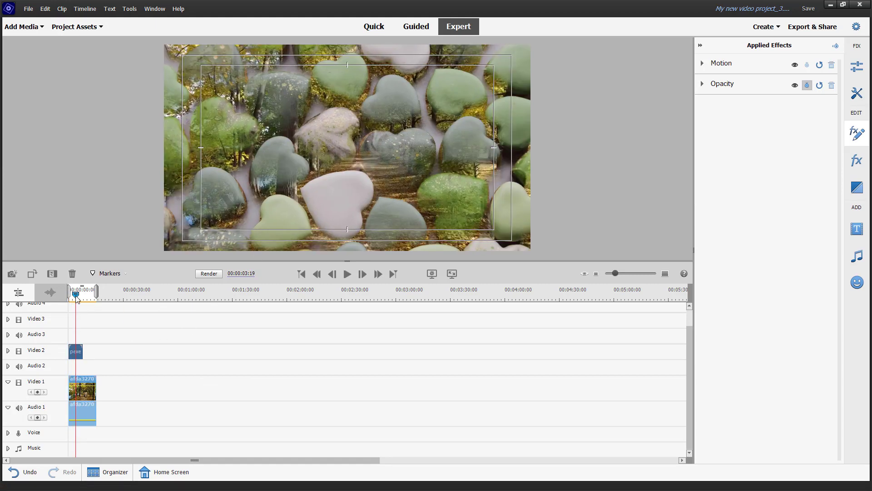
Set the Luma Key cutoff to 100% and its threshold to 13.4% on the cookies clip in Video 2
click(74, 355)
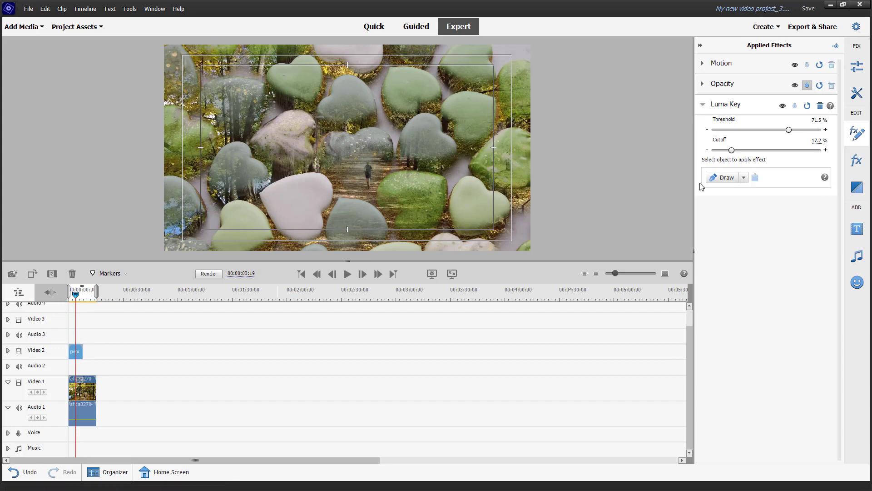
drag(731, 151, 826, 154)
click(766, 151)
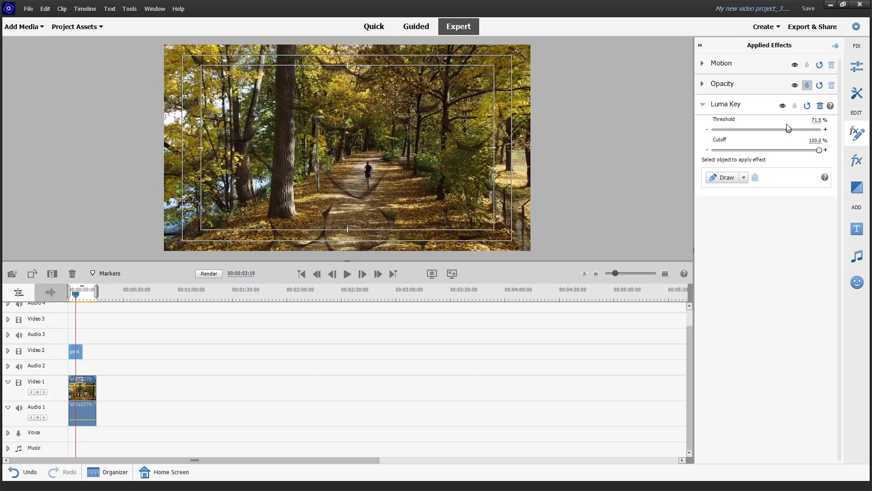
drag(791, 134, 727, 136)
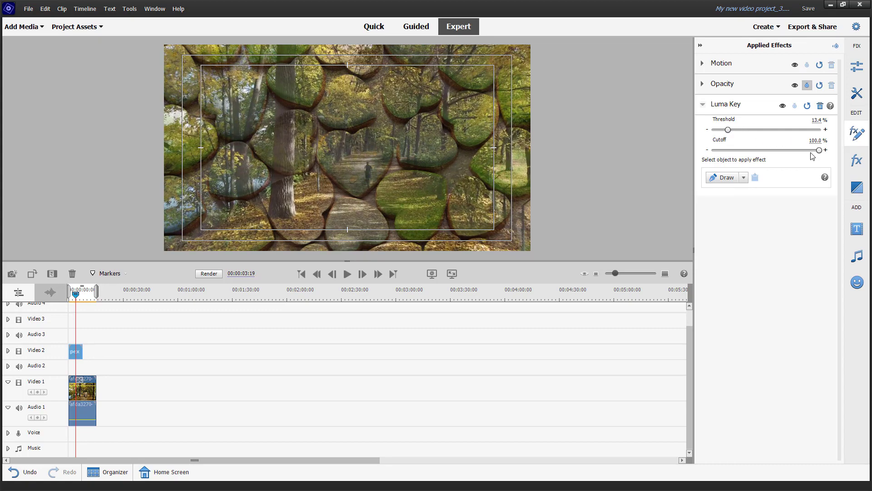
Set the Luma Key cutoff to 0% and raise its threshold to 53.7%
click(820, 130)
drag(818, 130, 665, 131)
drag(820, 150, 677, 151)
drag(714, 130, 772, 132)
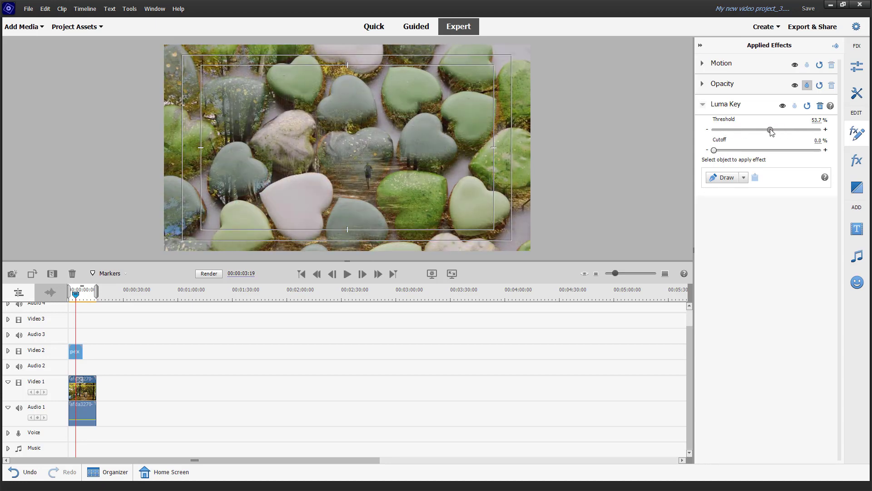
Try the Luma Key at 100% cutoff with 36.8% threshold, and set cutoff to 0.9% and threshold to 65.4%
drag(714, 151, 834, 151)
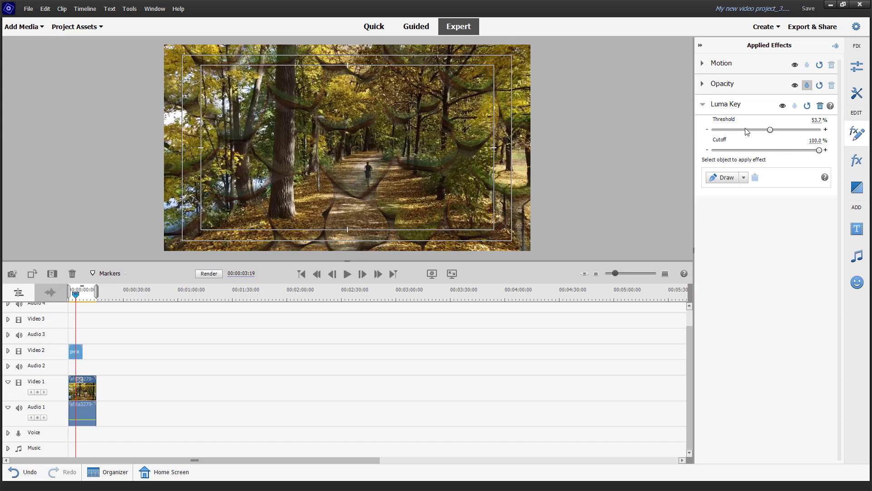
drag(769, 132, 753, 131)
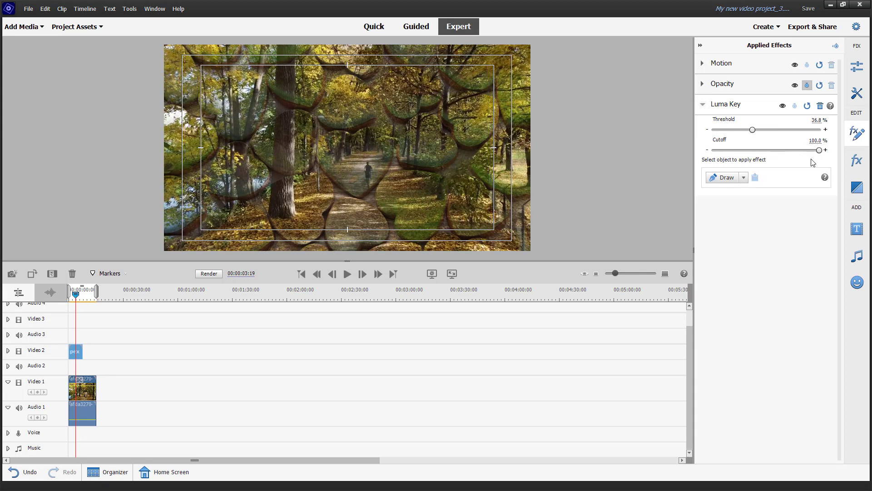
drag(818, 150, 783, 130)
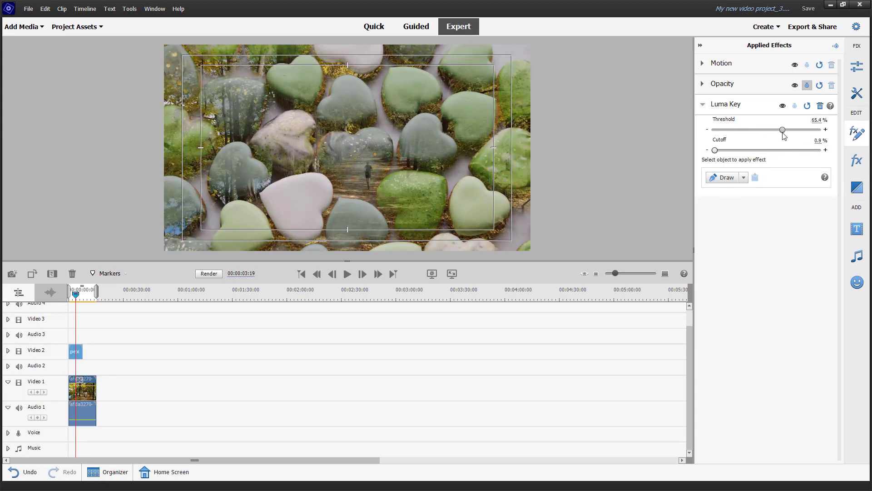
Remove the Luma Key effect from the cookies clip and delete that clip from Video 2
click(820, 106)
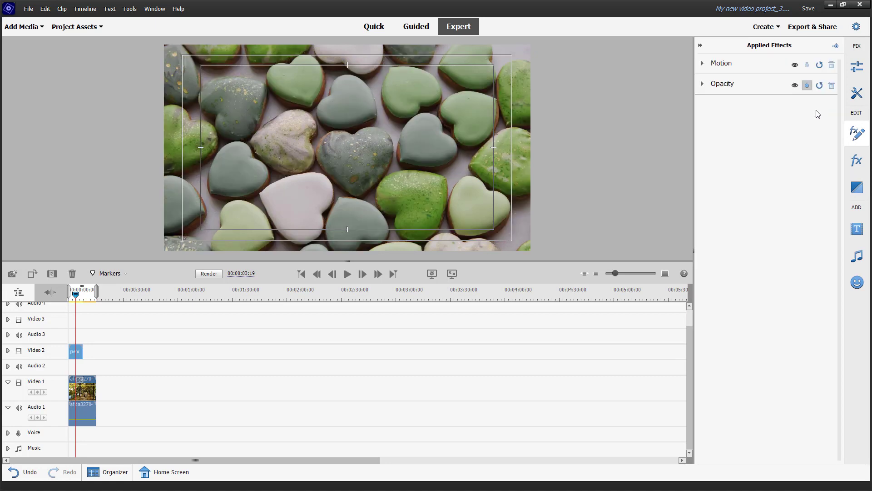
click(857, 161)
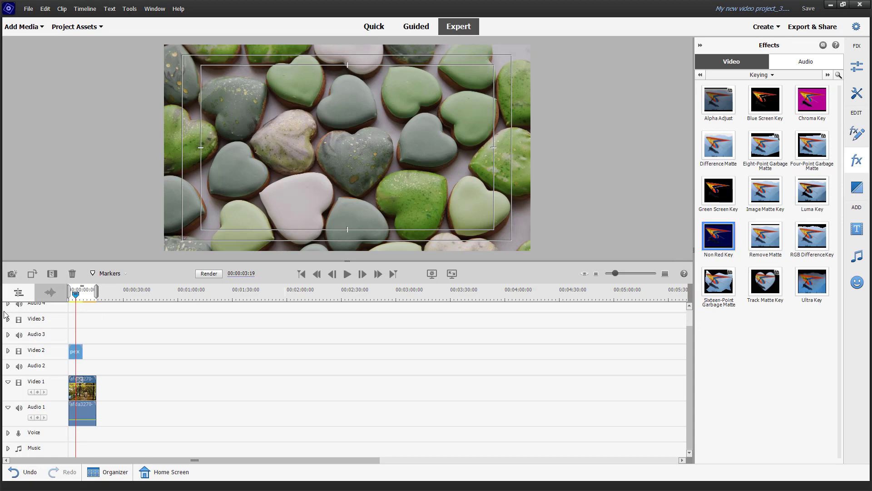
drag(93, 342, 56, 362)
key(Delete)
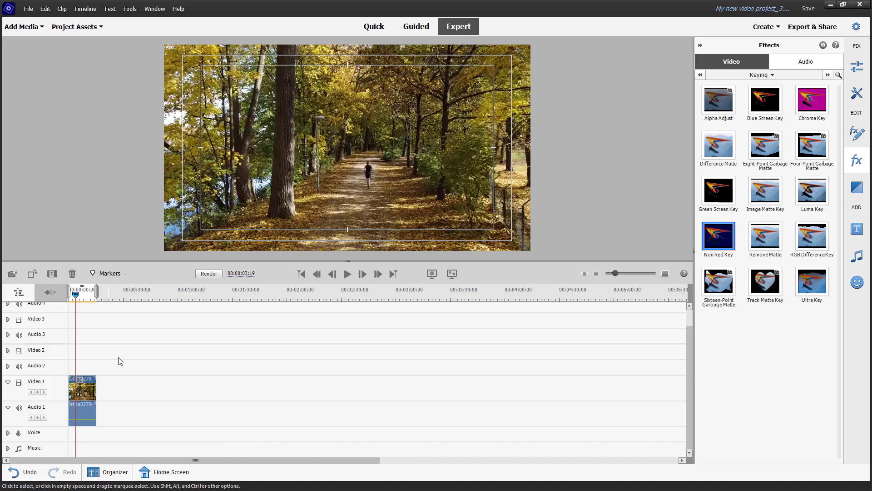
Apply the Non Red Key effect to the forest clip on Video 1 with 13.0% threshold and 0% cutoff
drag(720, 236, 83, 390)
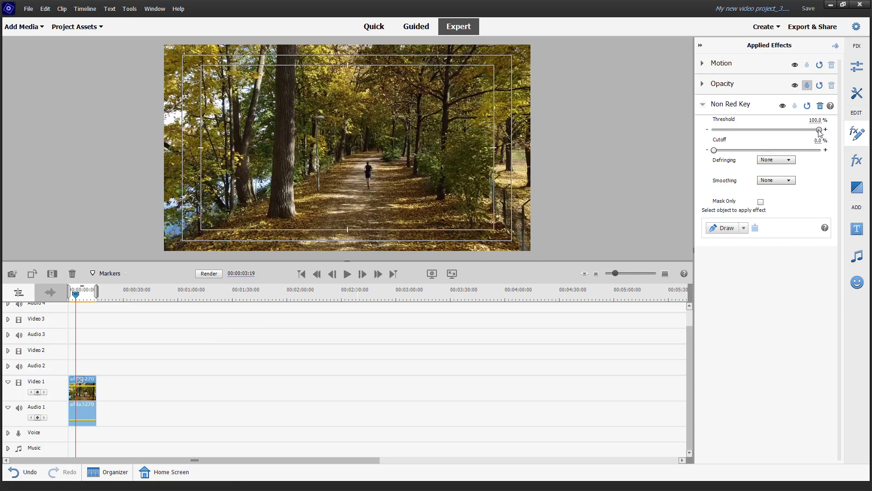
drag(713, 150, 679, 149)
drag(819, 130, 723, 138)
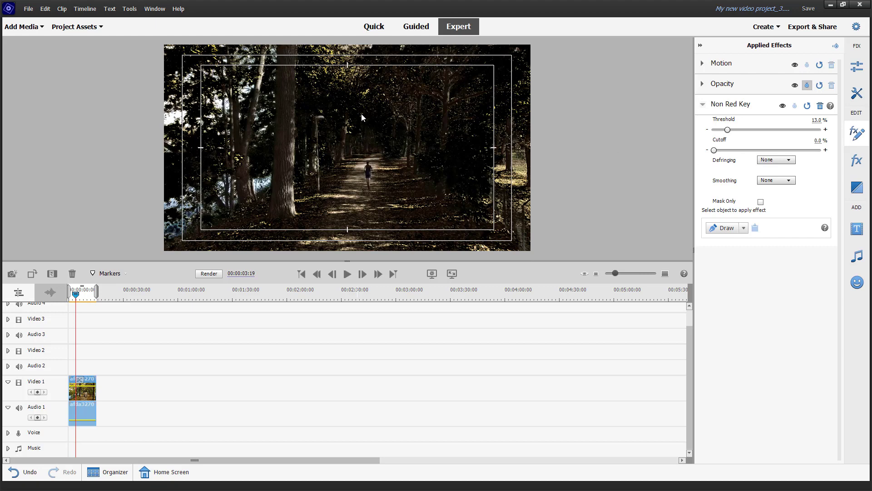
Set the Non Red Key defringing to Green and raise the threshold to 42.9%
click(776, 159)
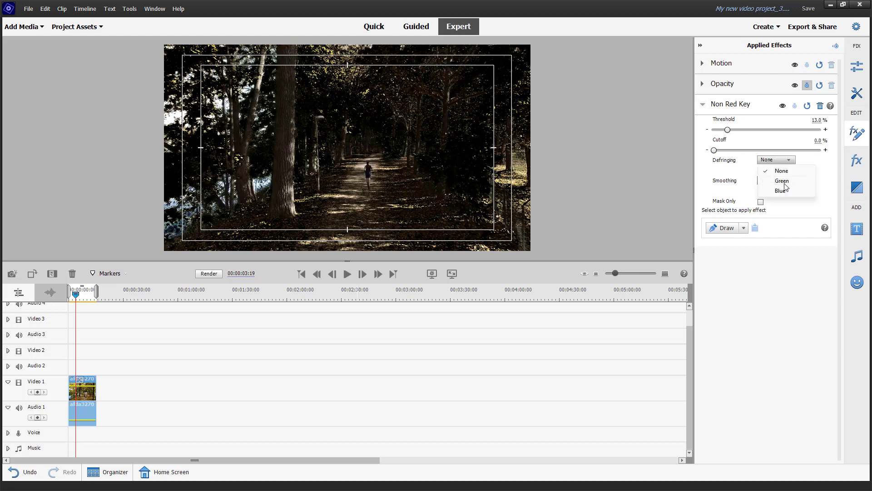
click(781, 180)
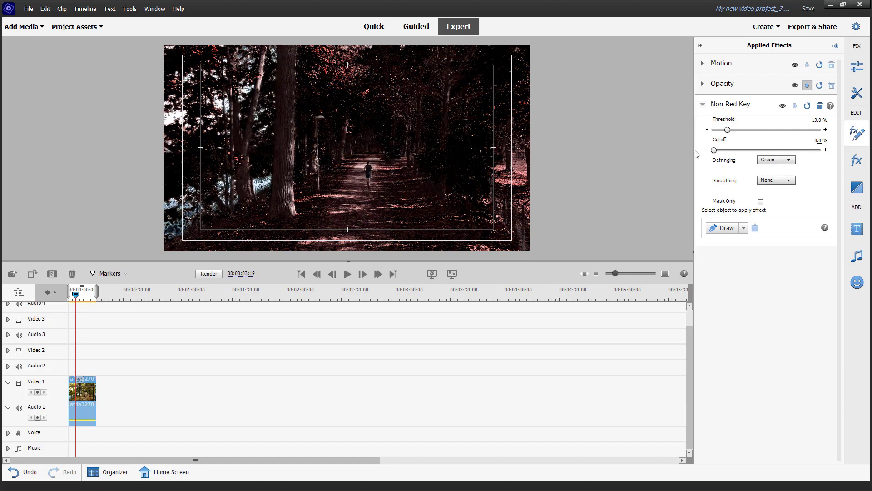
drag(729, 130, 759, 130)
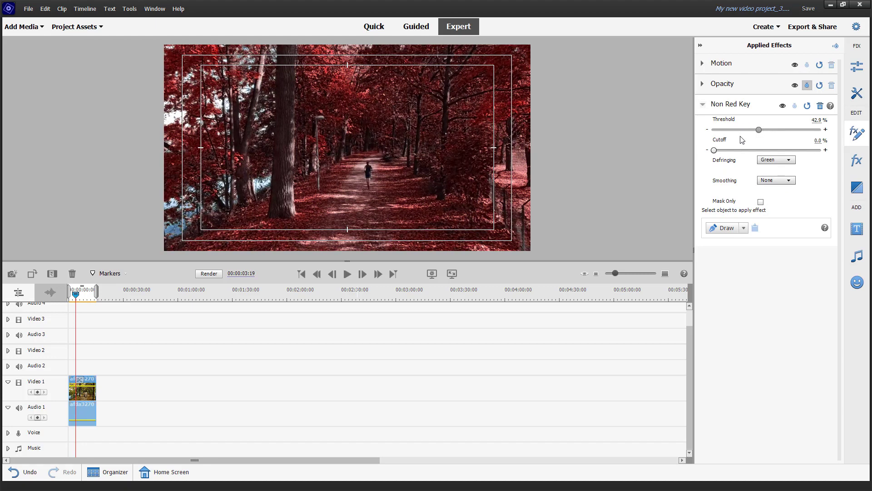
Set the Non Red Key defringing to Blue and lower the threshold to 25.1%
click(776, 160)
click(780, 195)
drag(759, 129, 740, 130)
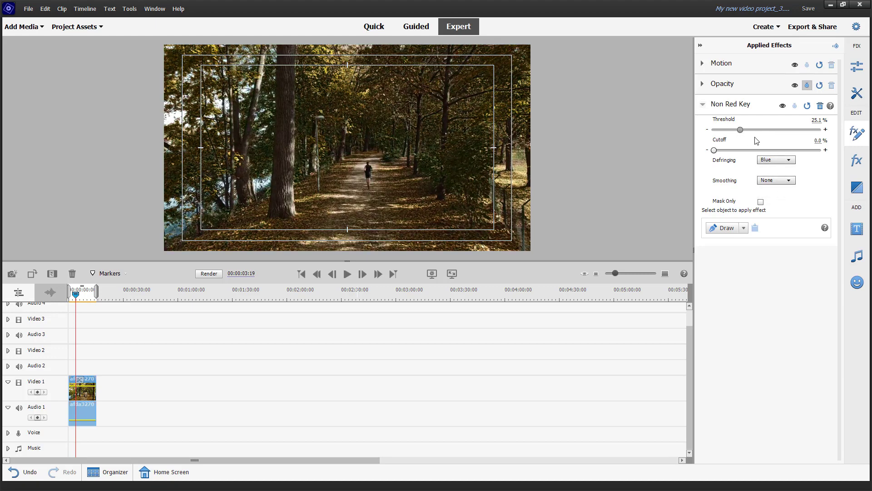
Switch the Non Red Key defringing back to Green and set the threshold to 58.4%
click(773, 160)
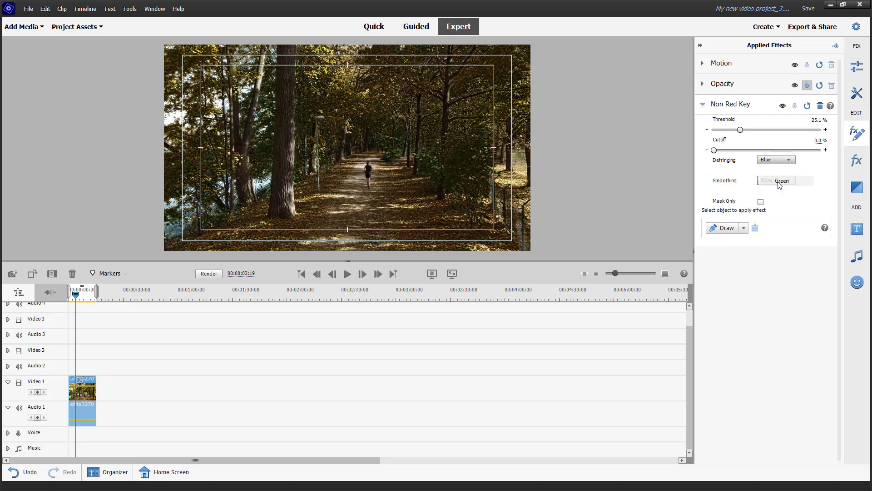
click(773, 186)
drag(740, 131, 775, 131)
Set the Non Red Key smoothing to High and preview the result with Mask Only switched on and off again
click(776, 180)
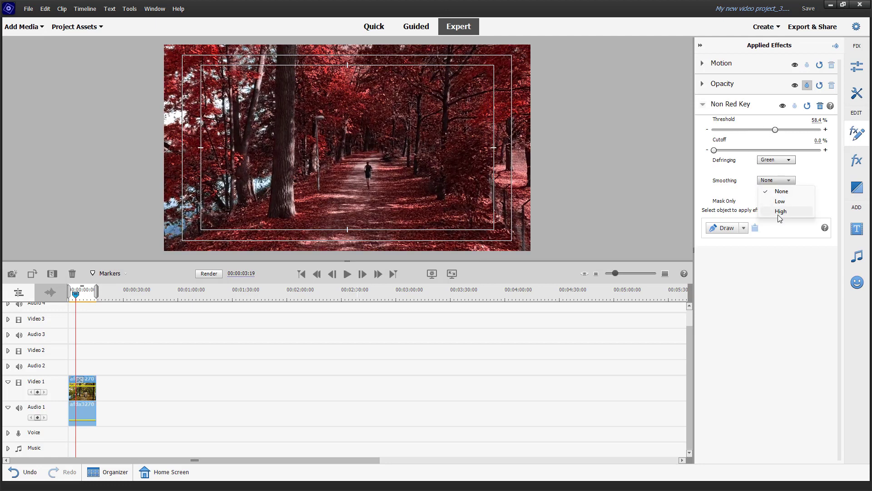
click(780, 212)
click(761, 202)
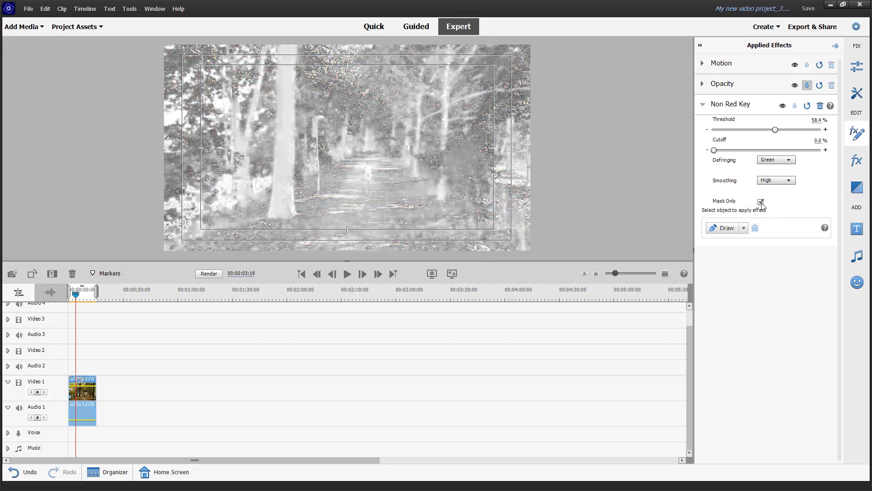
click(761, 203)
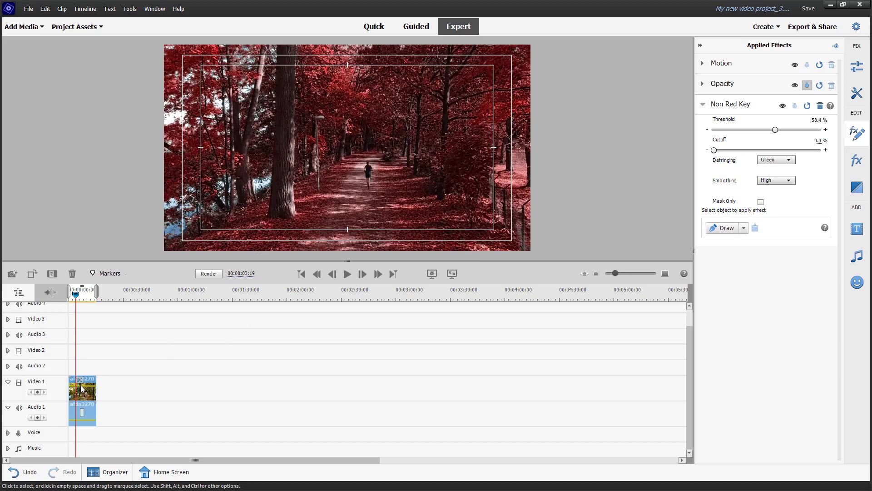
Move the forest clip up to Video 2 and place the heart cookies clip from the project assets on Video 1
drag(83, 388, 89, 350)
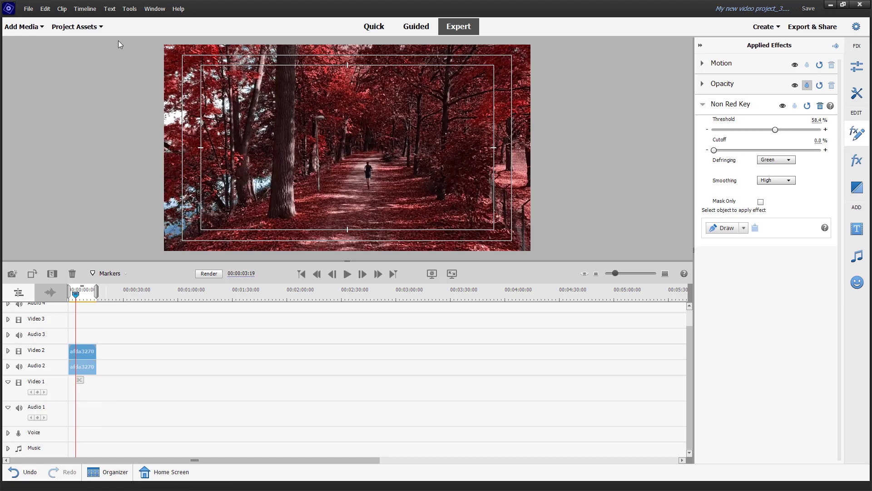
click(75, 27)
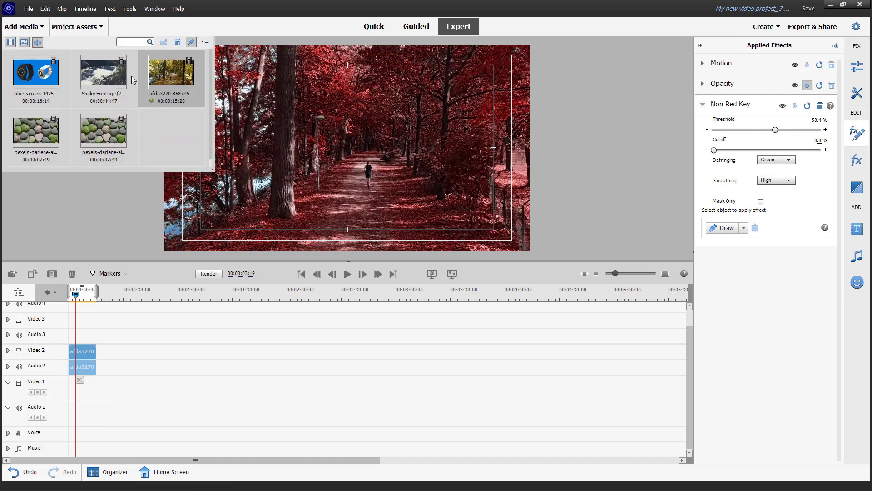
drag(46, 137, 78, 390)
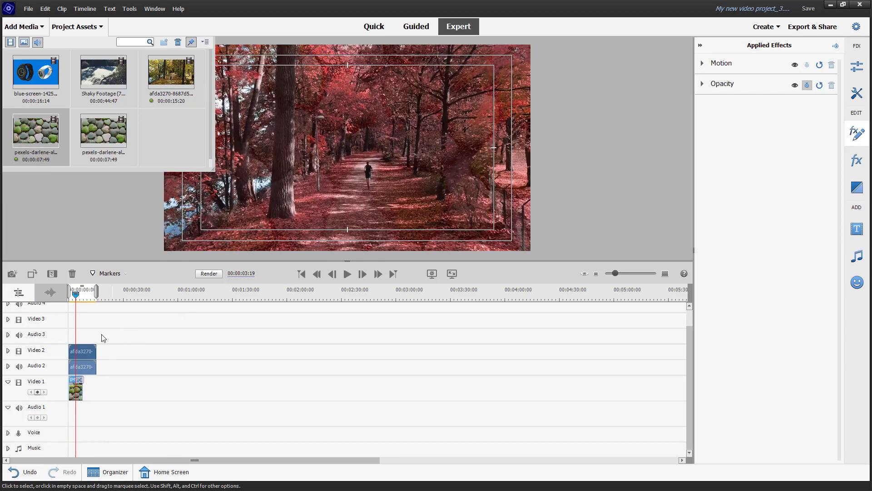
Lower the forest clip's Non Red Key threshold to 25.1%, and delete that clip from Video 2
click(84, 351)
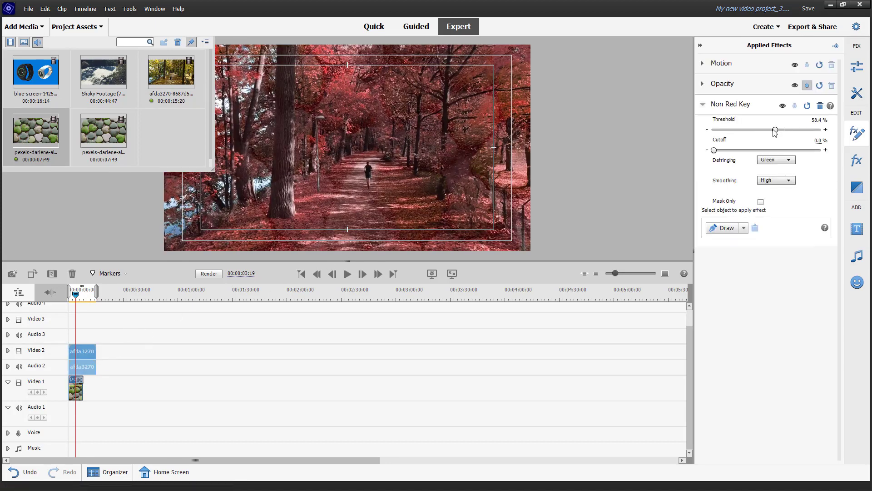
drag(775, 131, 742, 136)
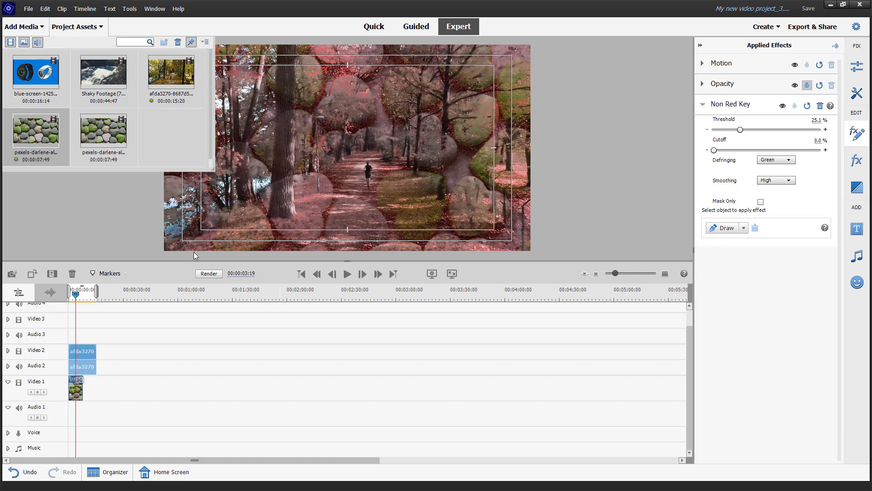
key(Delete)
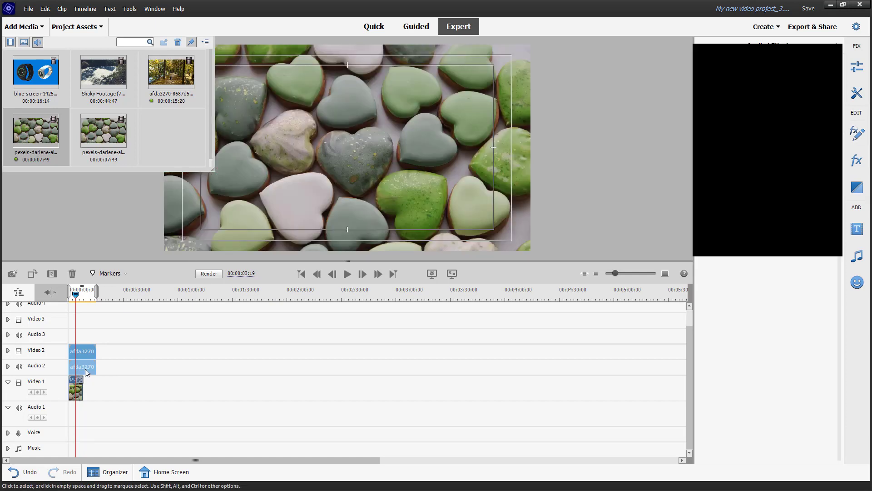
Apply the Non Red Key effect to the heart cookies clip on Video 1 with 50.2% threshold and 0% cutoff
click(857, 160)
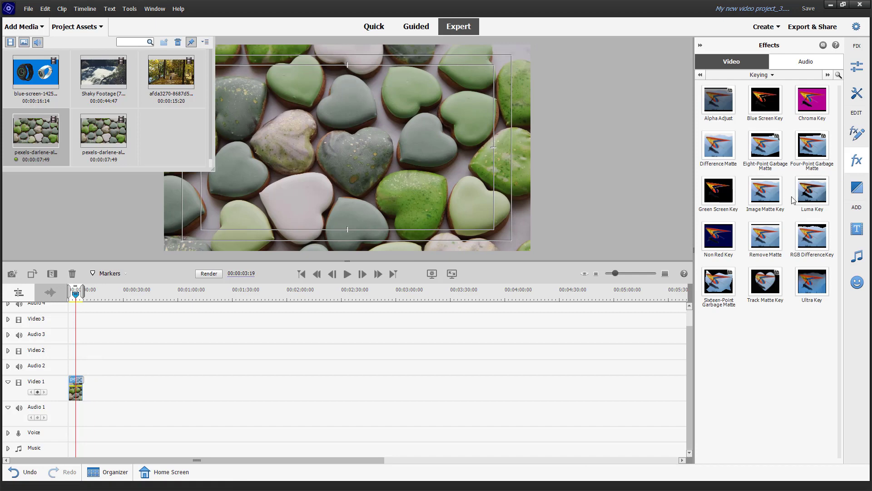
drag(717, 243, 75, 390)
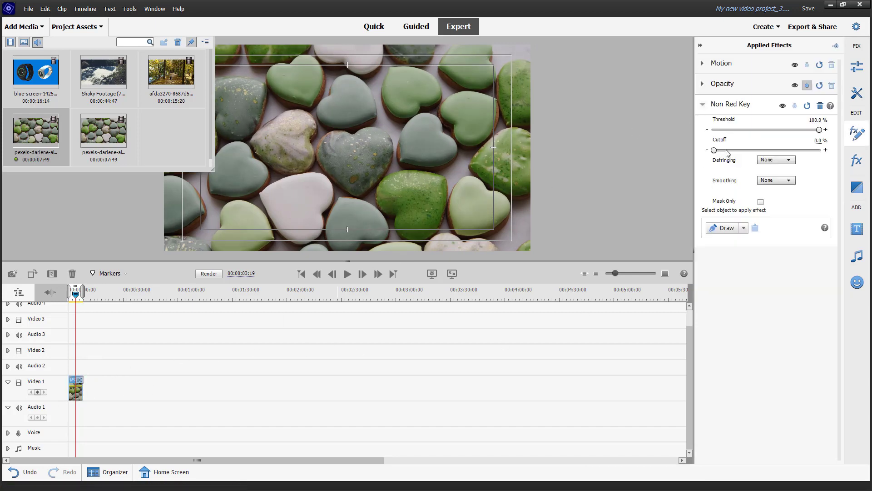
click(722, 150)
drag(818, 131, 767, 137)
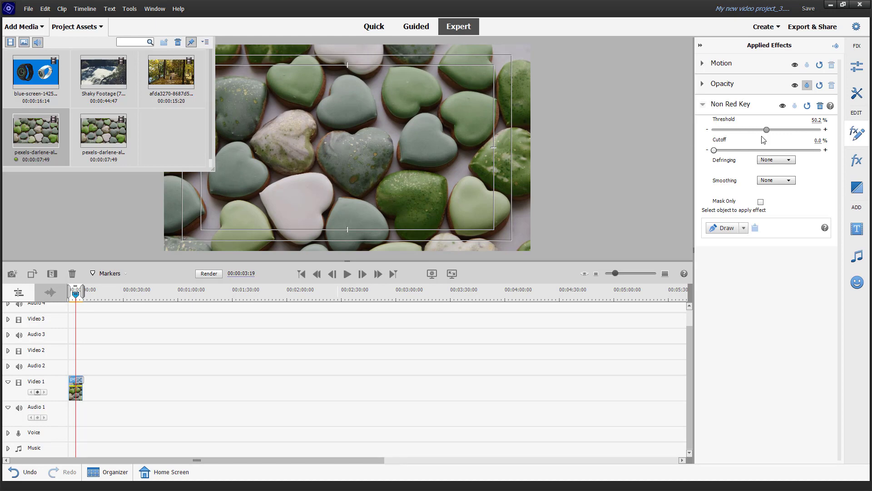
Layer the heart cookies clip on Video 2 over the forest clip from the project assets on Video 1, and save the project
drag(73, 394, 72, 353)
drag(171, 72, 78, 389)
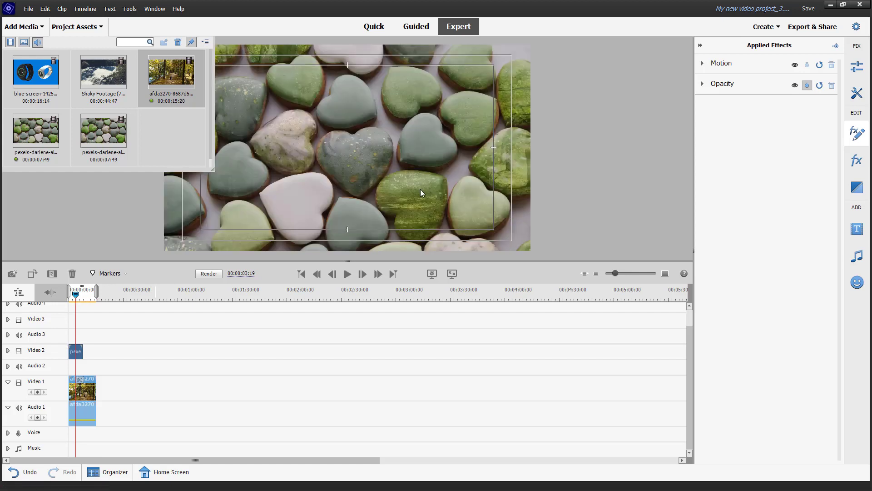
drag(76, 294, 78, 298)
key(ctrl+s)
Lower the Non Red Key threshold of the heart cookies clip on Video 2 to 14.7%, keeping the cutoff at 0%
click(73, 349)
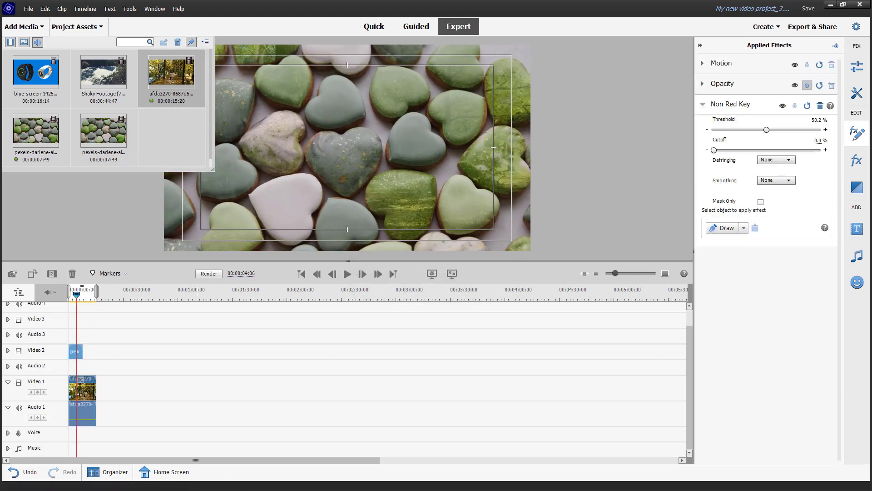
mouse_move(713, 150)
mouse_down()
mouse_move(755, 150)
mouse_move(714, 150)
mouse_up()
drag(766, 130, 729, 130)
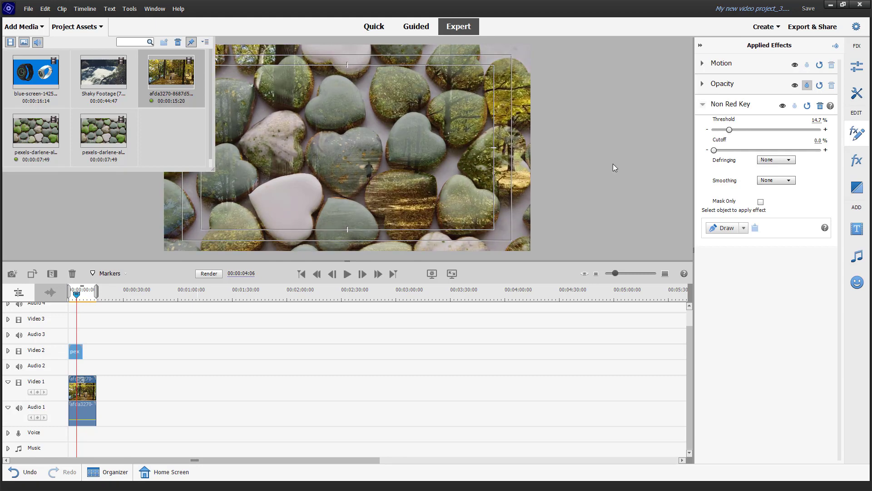
Set the heart cookies clip's Non Red Key defringing to Green and its smoothing to High
click(788, 160)
click(782, 191)
click(783, 160)
click(778, 181)
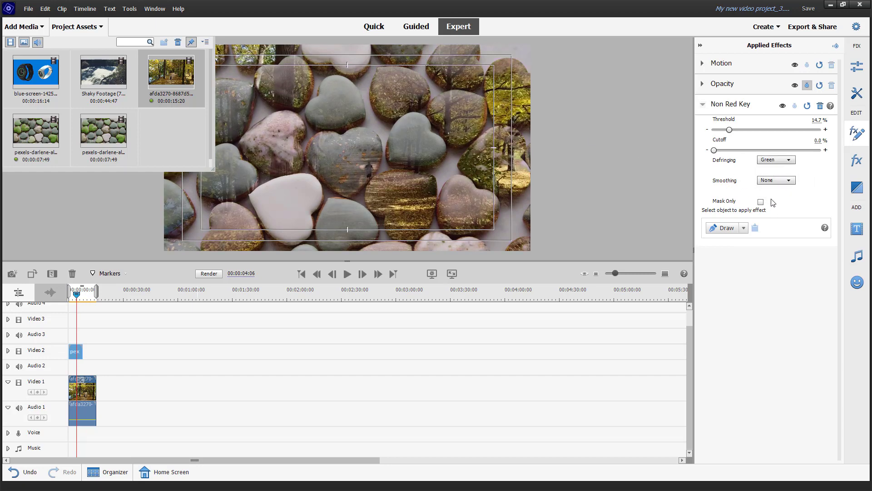
click(775, 181)
click(772, 210)
With the project assets hidden, preview the key with Mask Only switched on and off again, and return the playhead to the timeline start
click(73, 26)
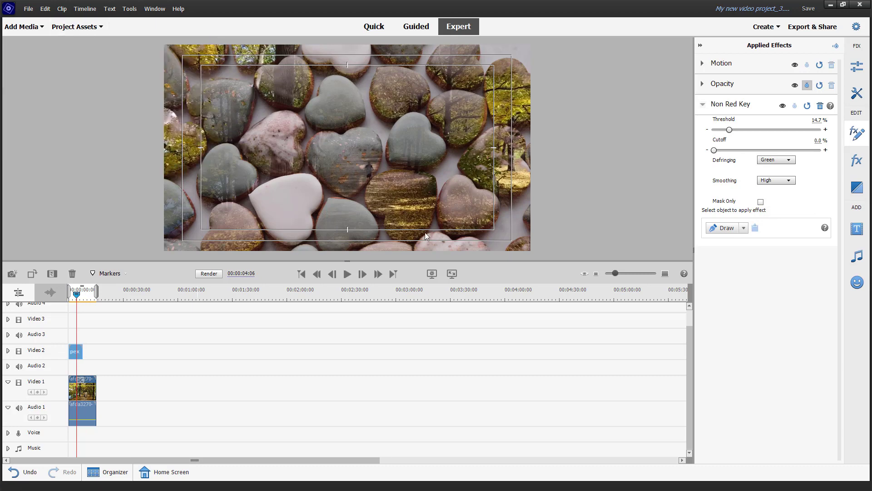
click(760, 202)
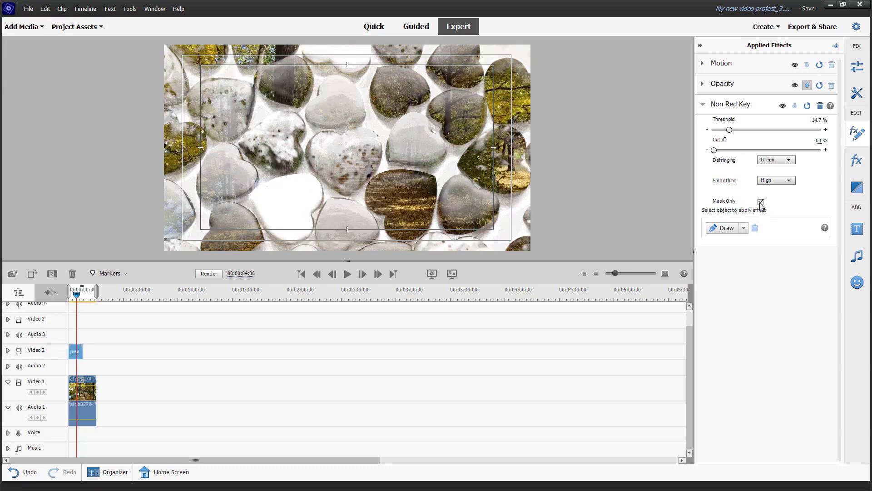
click(761, 202)
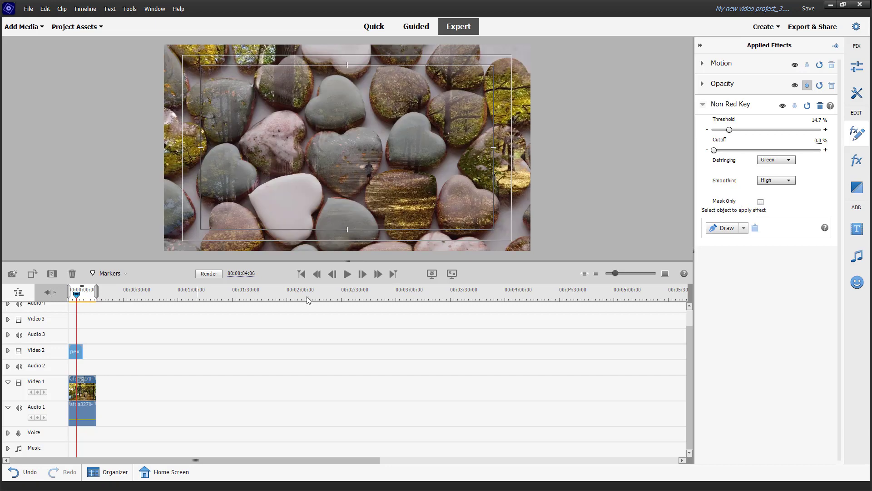
click(70, 296)
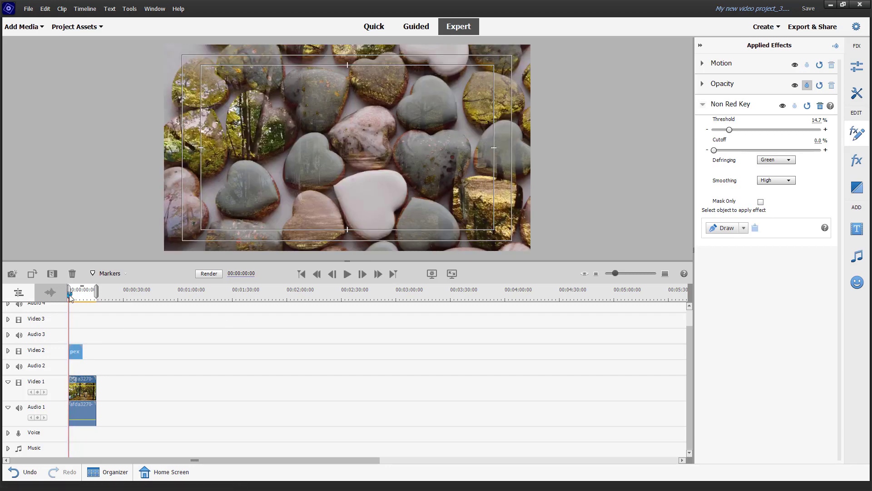